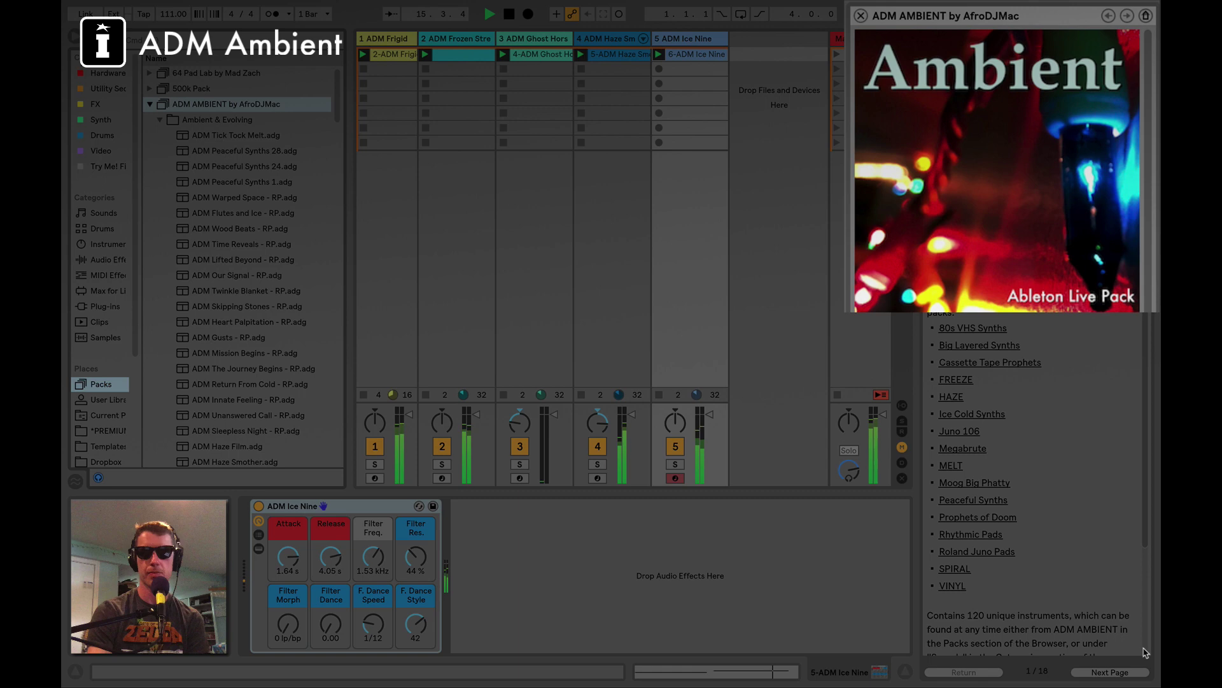
# Step: Page through the ADM Ambient pack info to the final page, then back to the first
pyautogui.click(1130, 674)
pyautogui.click(1129, 675)
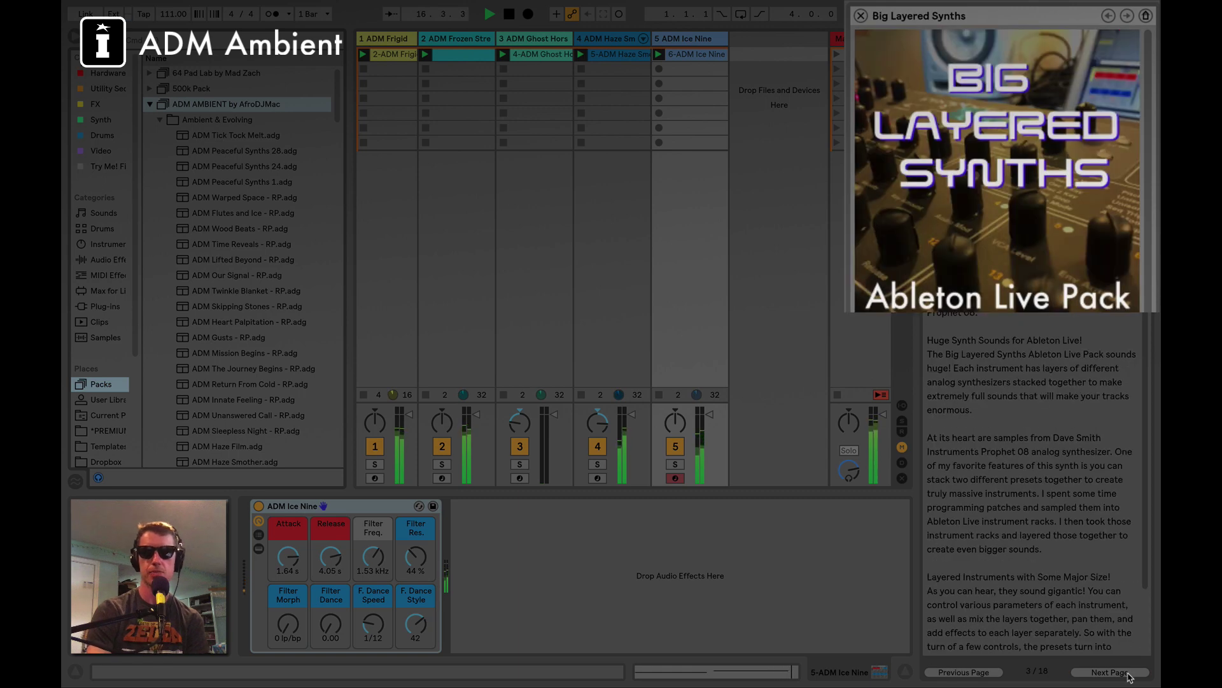
pyautogui.click(1130, 676)
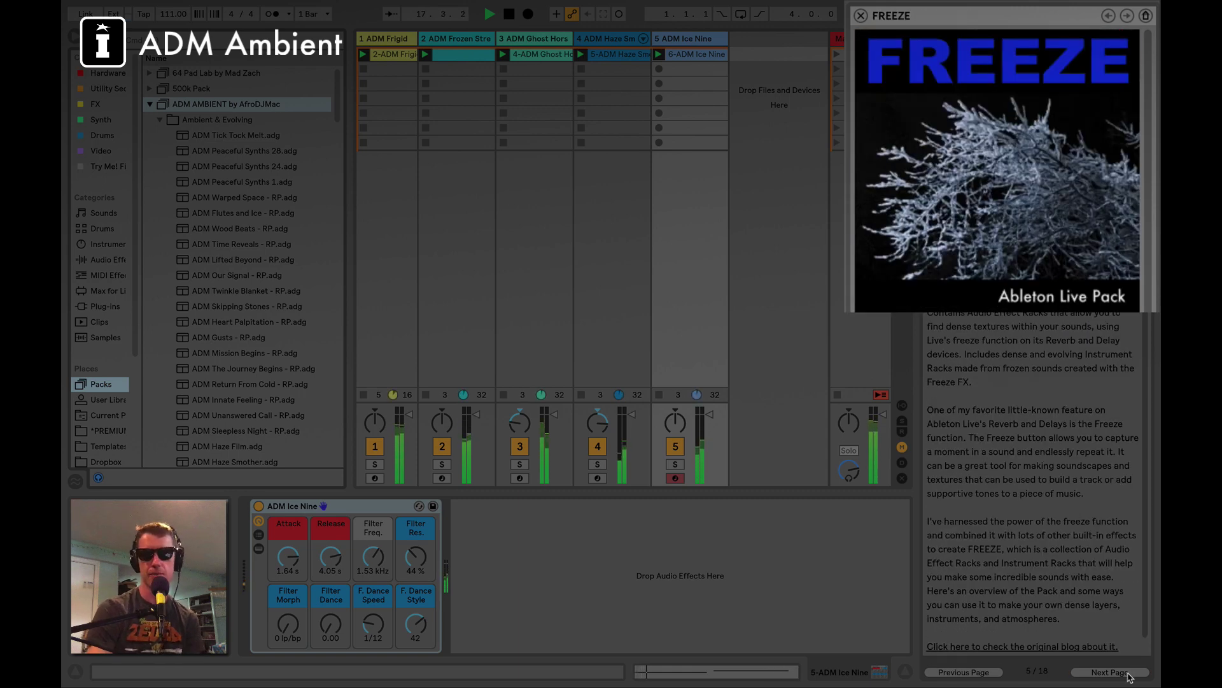
pyautogui.click(1129, 675)
pyautogui.click(1129, 675)
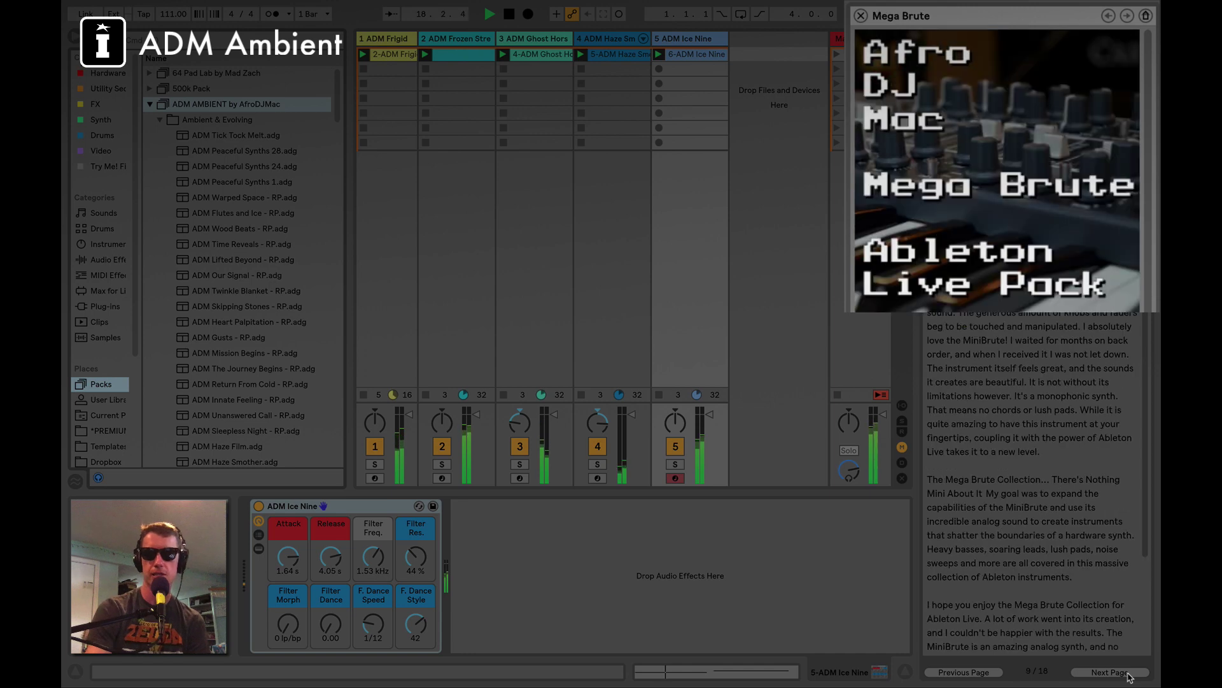
pyautogui.click(1128, 675)
pyautogui.click(1129, 675)
pyautogui.click(1128, 675)
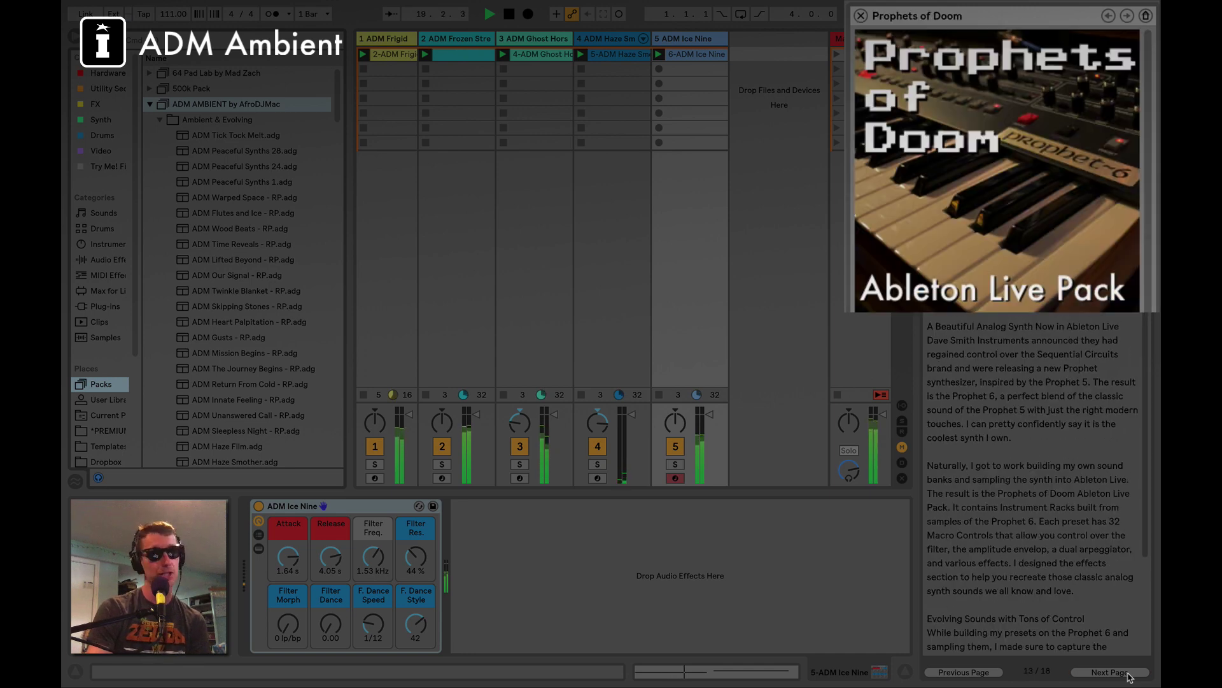
pyautogui.click(1129, 674)
pyautogui.click(1129, 674)
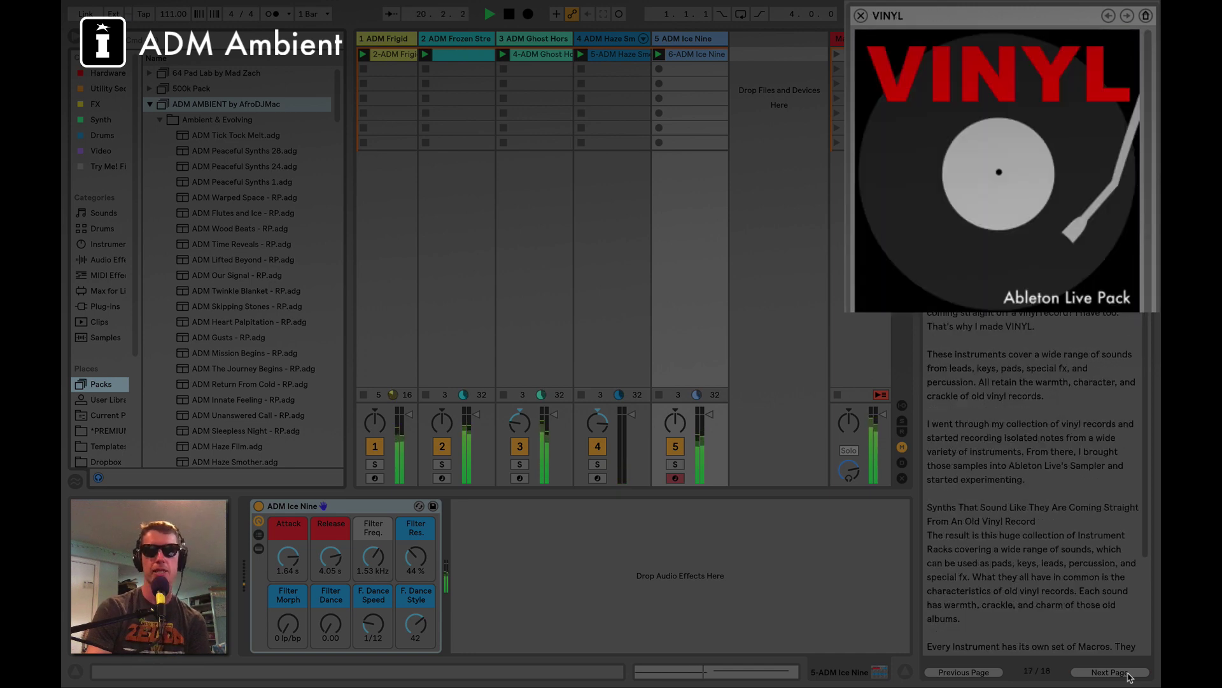
pyautogui.click(983, 673)
pyautogui.click(982, 673)
pyautogui.click(981, 673)
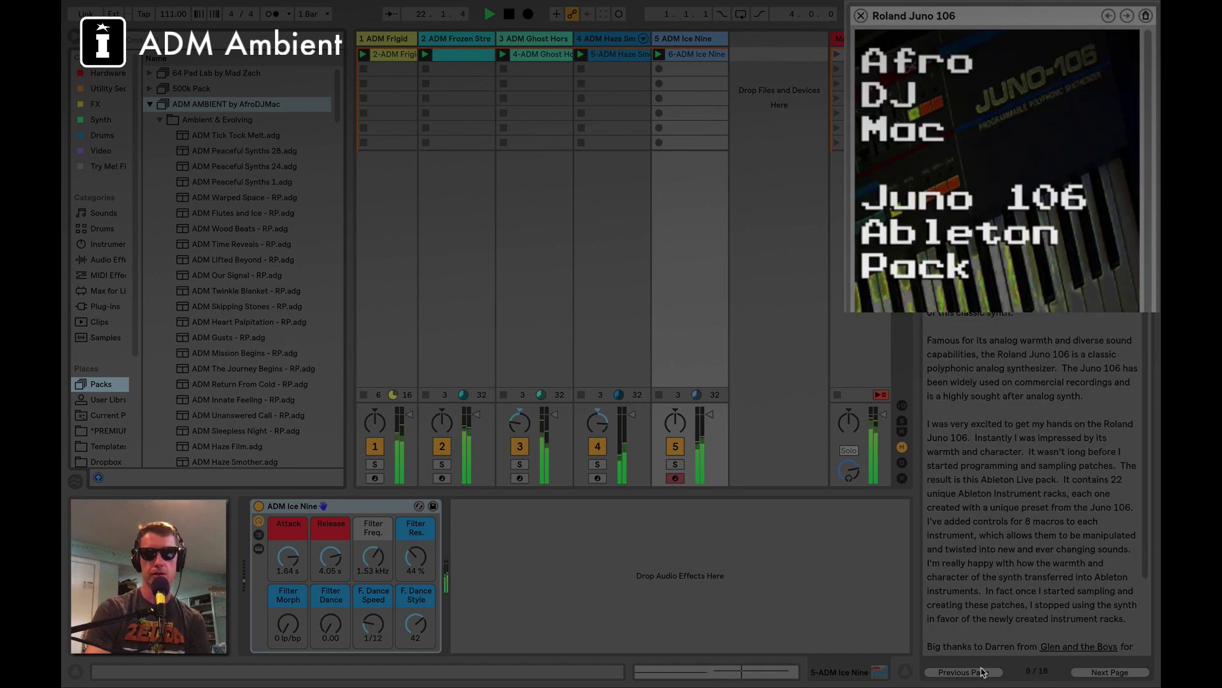
pyautogui.click(982, 672)
pyautogui.click(982, 673)
pyautogui.click(982, 672)
pyautogui.click(982, 672)
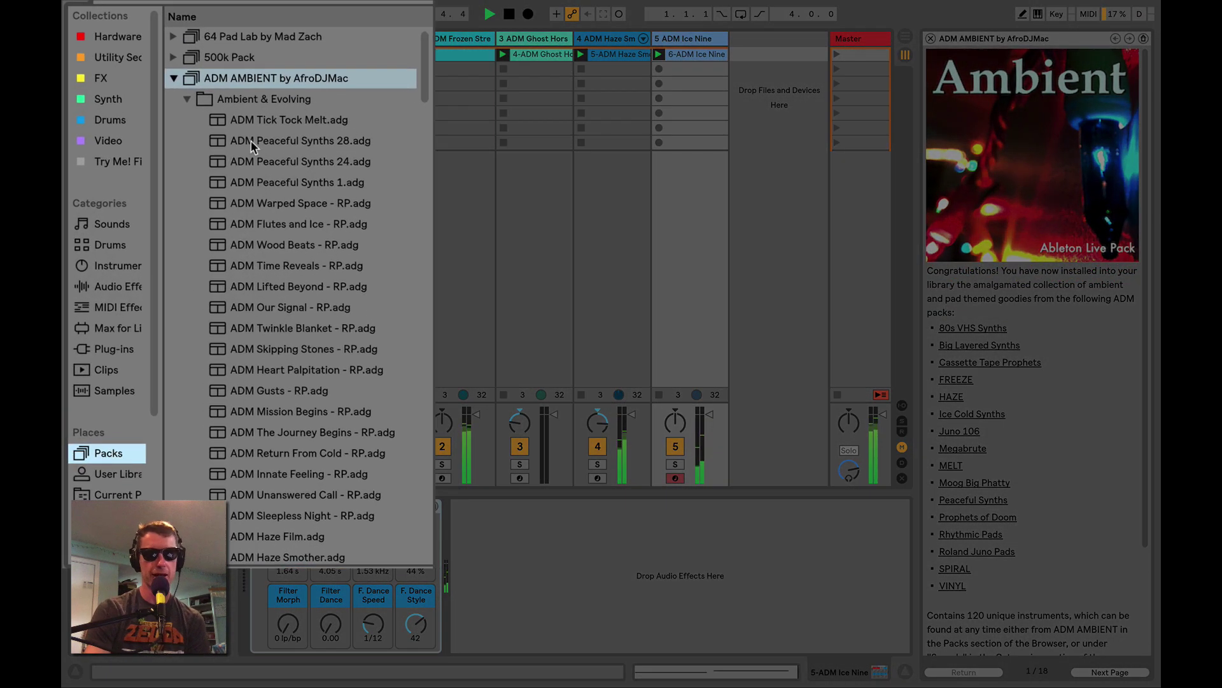
# Step: Select the ADM AMBIENT by AfroDJMac pack and expand its Ambient & Evolving and Pad folders
pyautogui.click(187, 100)
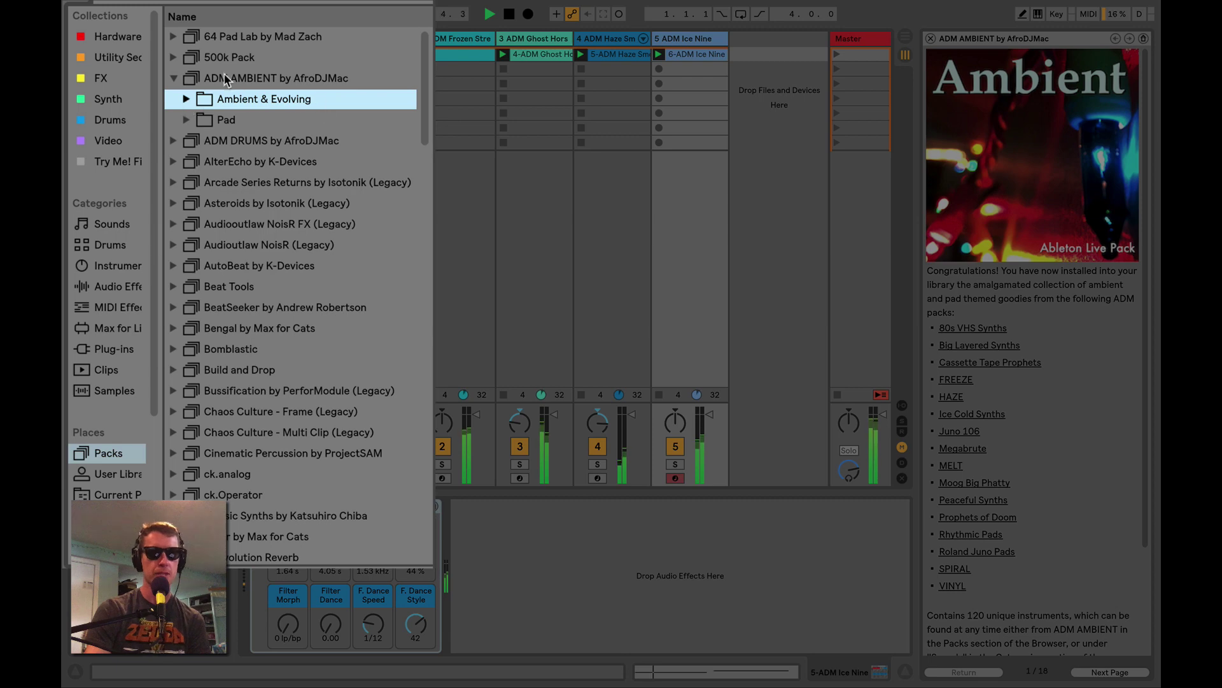
pyautogui.click(251, 81)
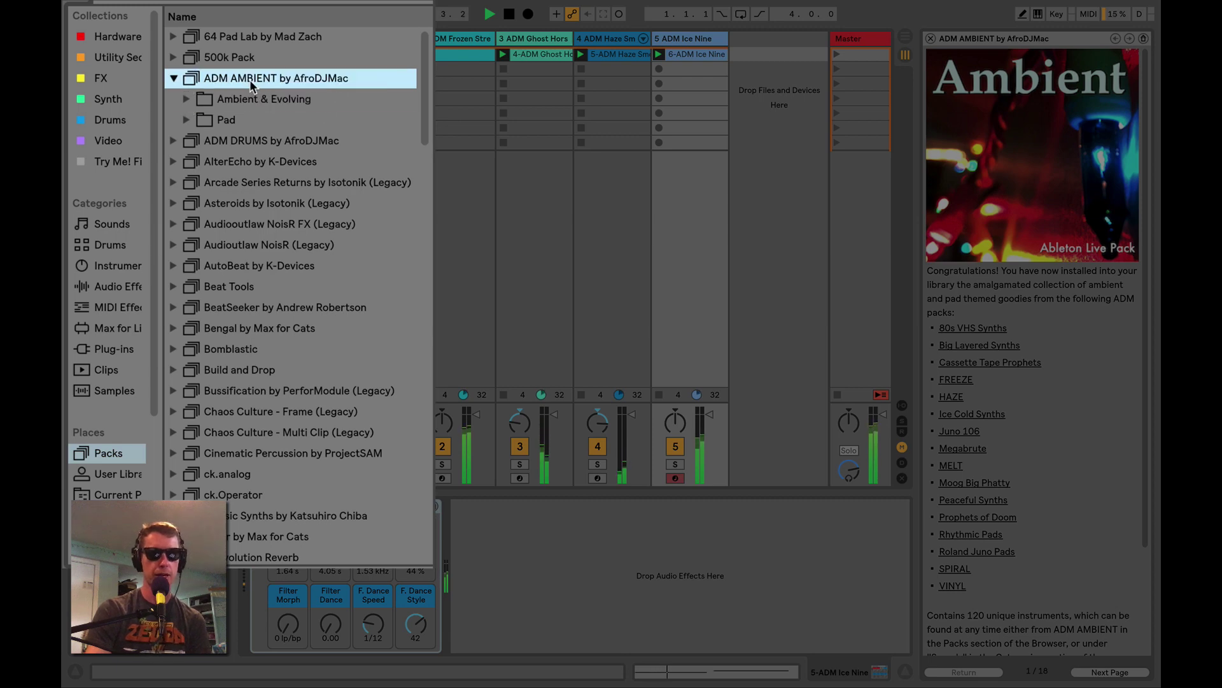
pyautogui.click(187, 99)
pyautogui.scroll(-3, 308, 307)
pyautogui.scroll(-10, 309, 306)
pyautogui.scroll(-10, 309, 306)
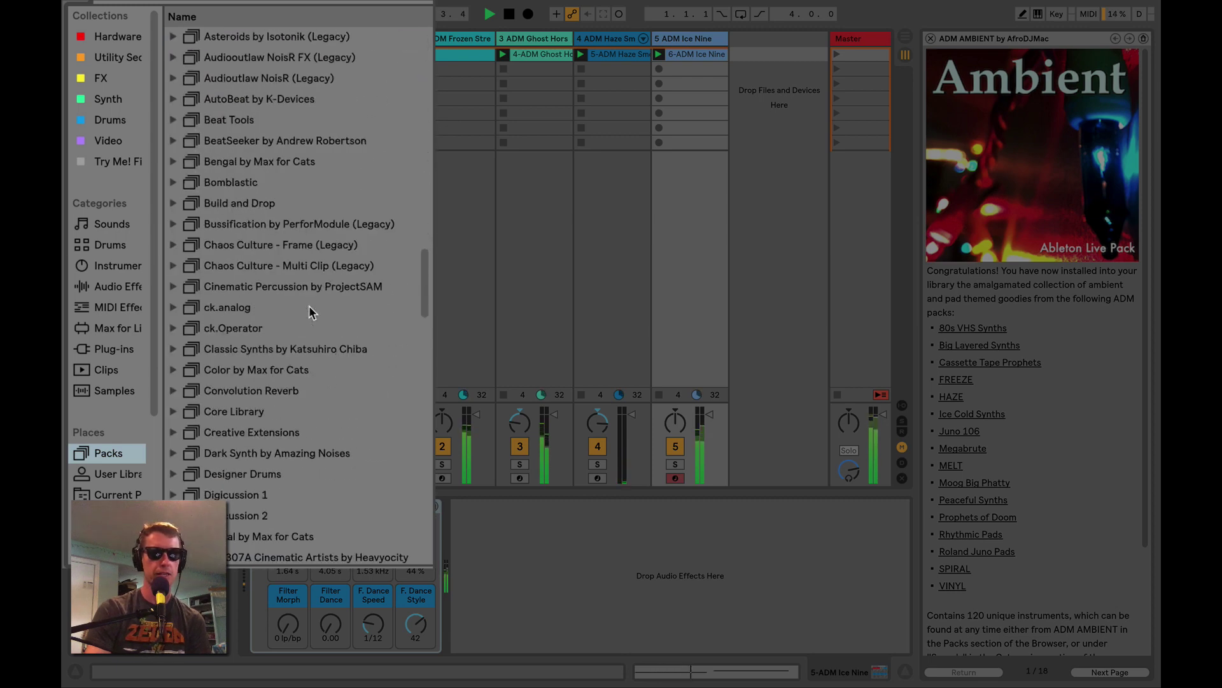
pyautogui.scroll(6, 305, 306)
pyautogui.click(188, 325)
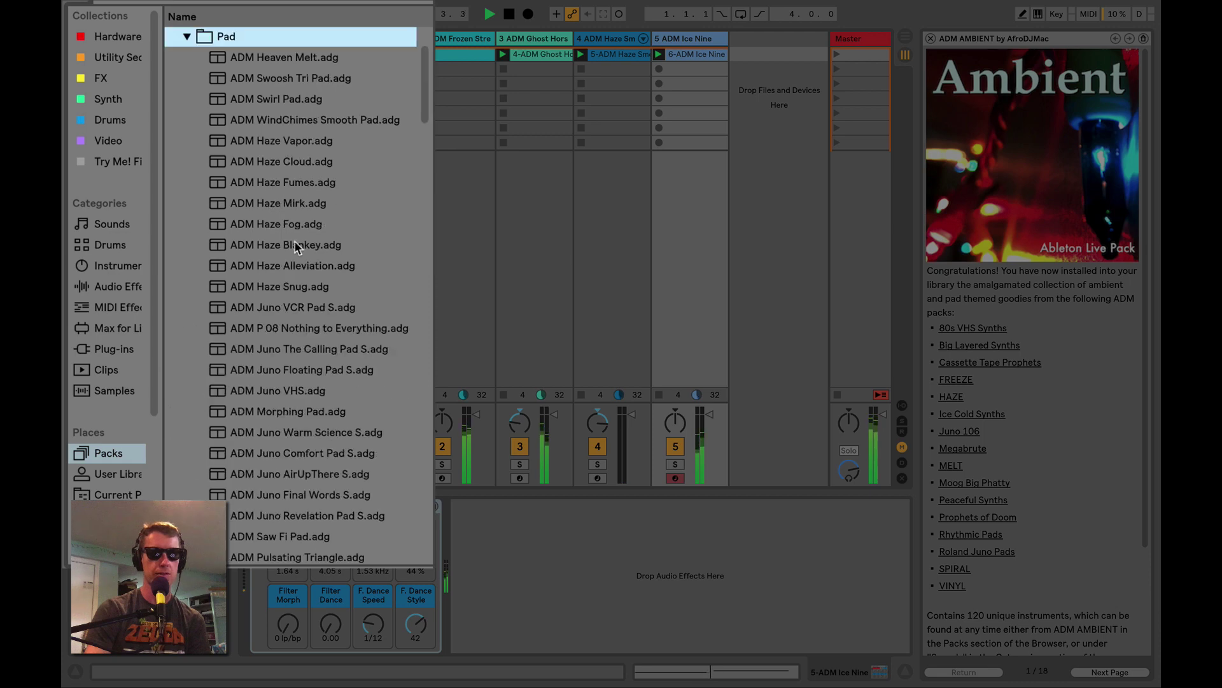
pyautogui.scroll(-5, 330, 269)
pyautogui.scroll(-5, 329, 270)
pyautogui.scroll(10, 330, 270)
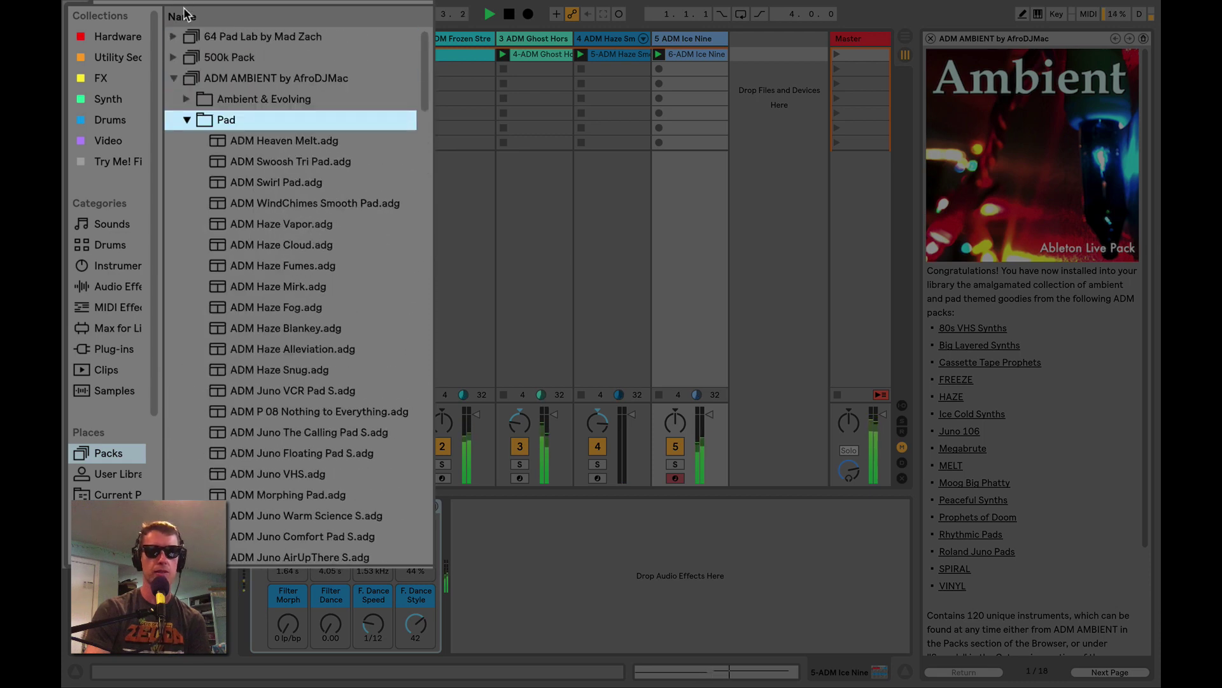
# Step: Collapse the ADM AMBIENT pack and list the Sounds categories with Ambient & Evolving collapsed
pyautogui.click(171, 80)
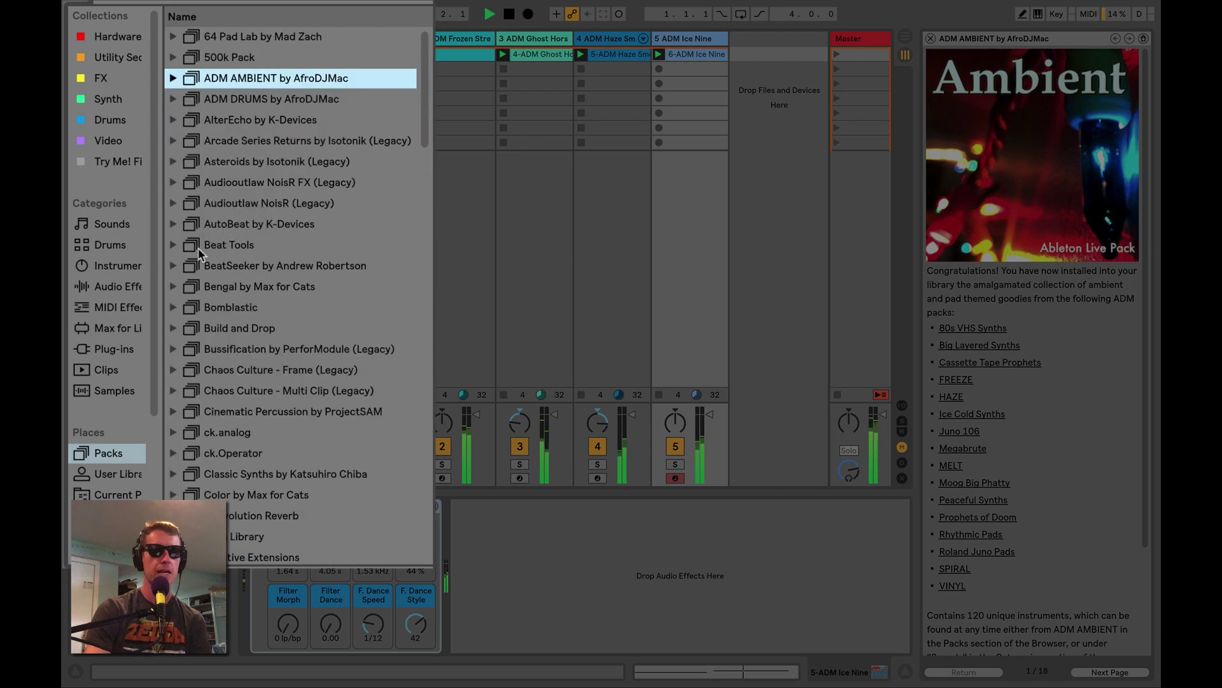
pyautogui.click(103, 224)
pyautogui.scroll(5, 277, 185)
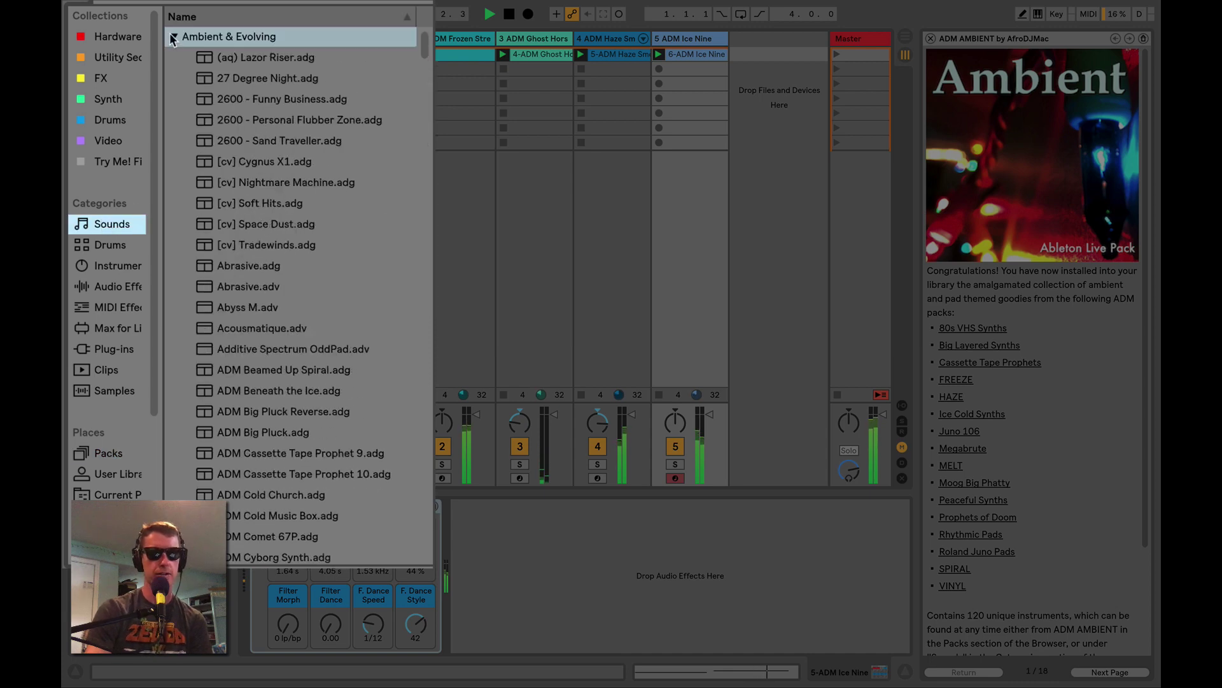
pyautogui.scroll(-4, 255, 374)
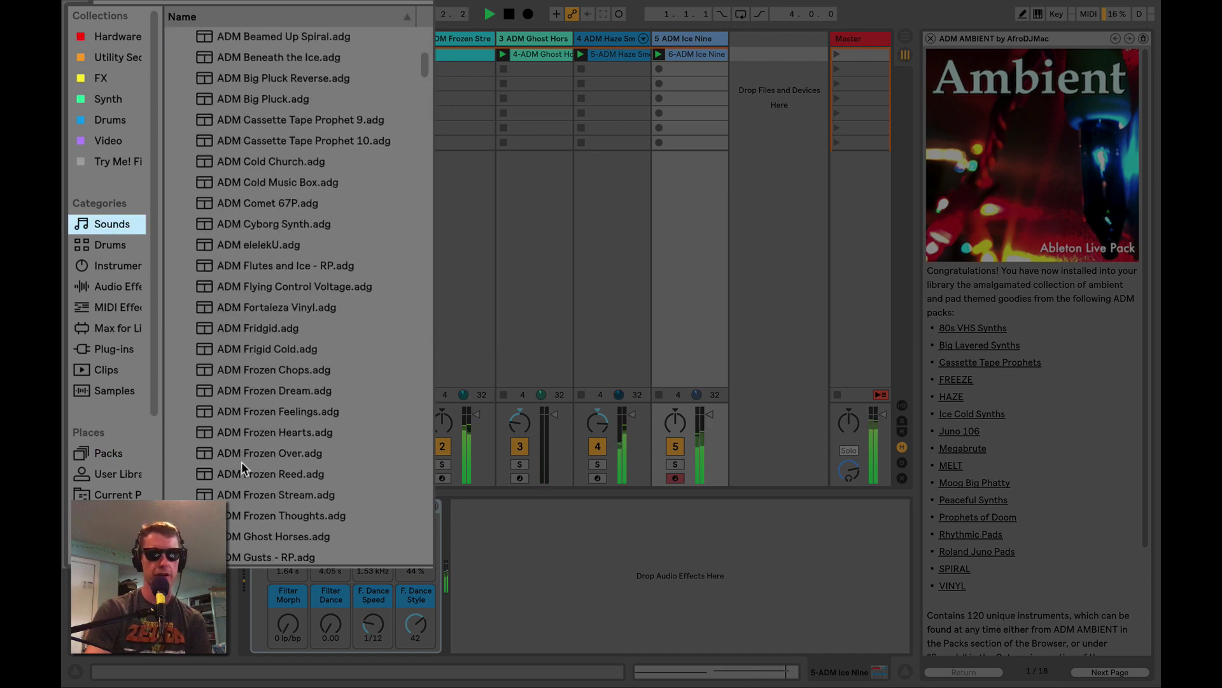
pyautogui.scroll(-5, 242, 461)
pyautogui.scroll(10, 242, 462)
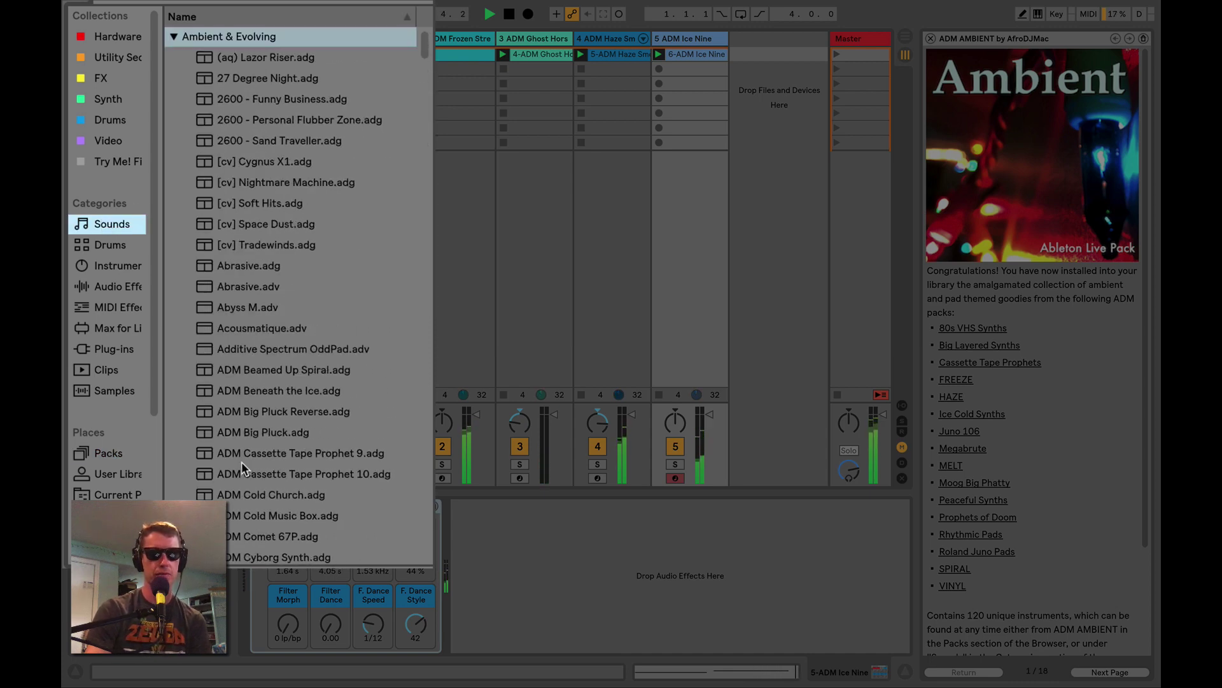
pyautogui.click(171, 35)
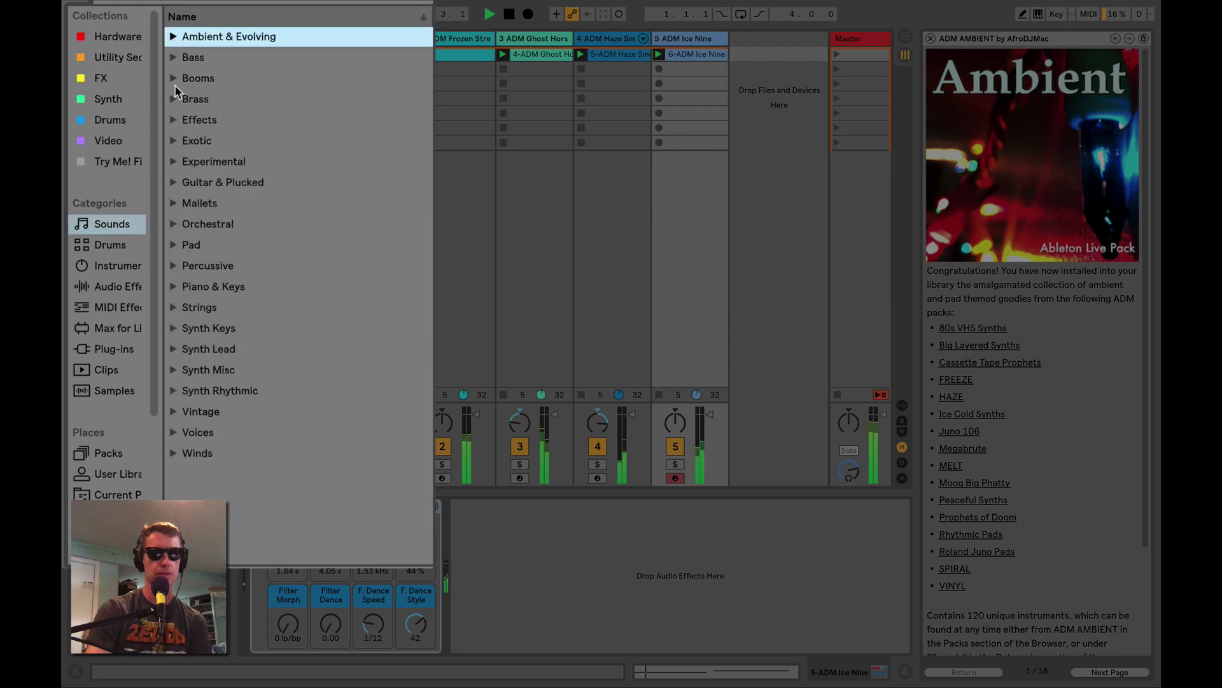
# Step: Expand the Pad category, then inspect the ADM Frigid and ADM Frozen Stream track devices
pyautogui.click(172, 245)
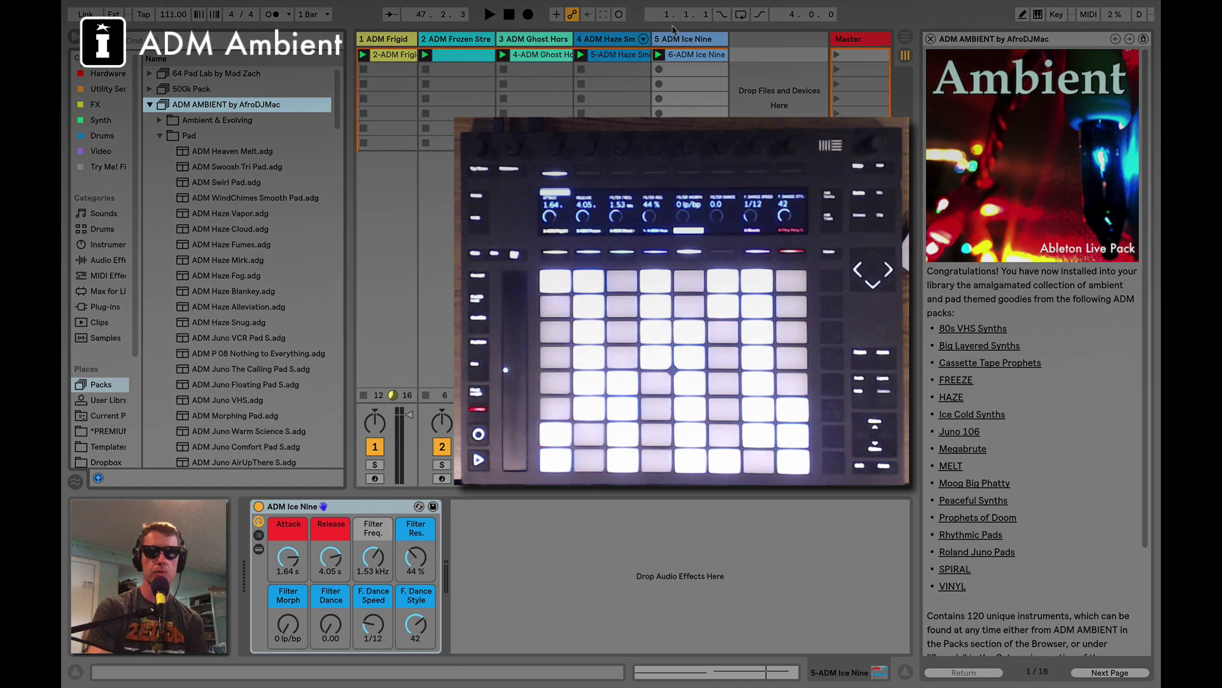
pyautogui.click(387, 39)
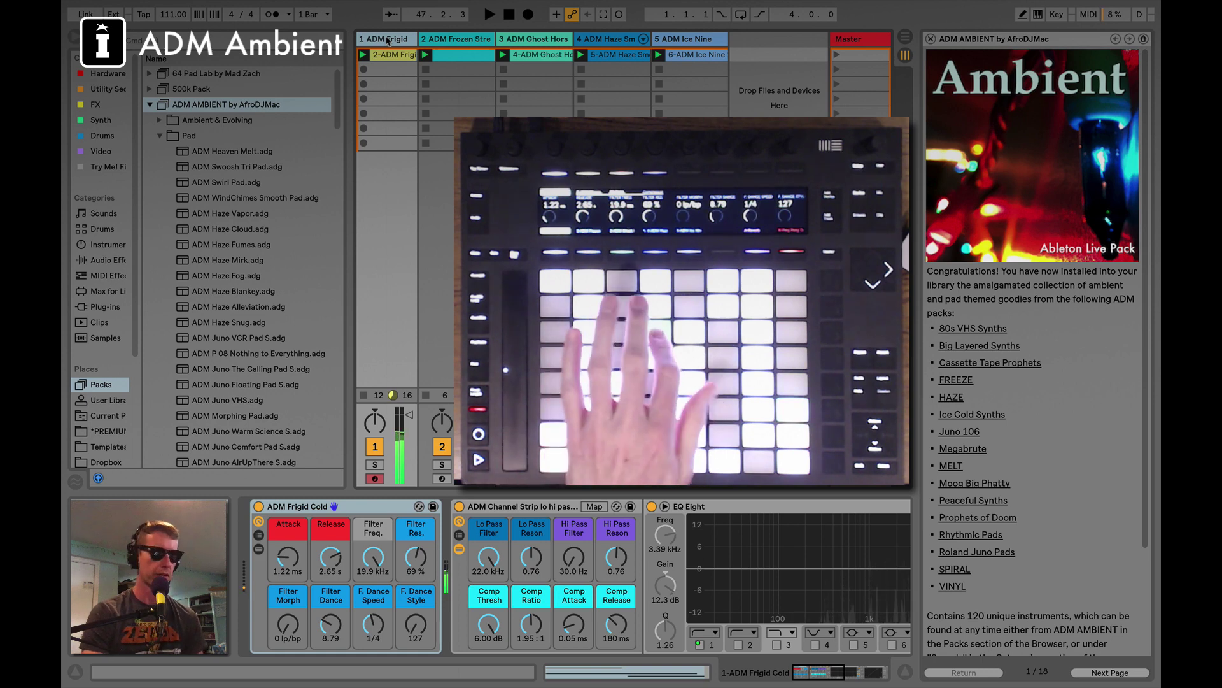
pyautogui.click(482, 41)
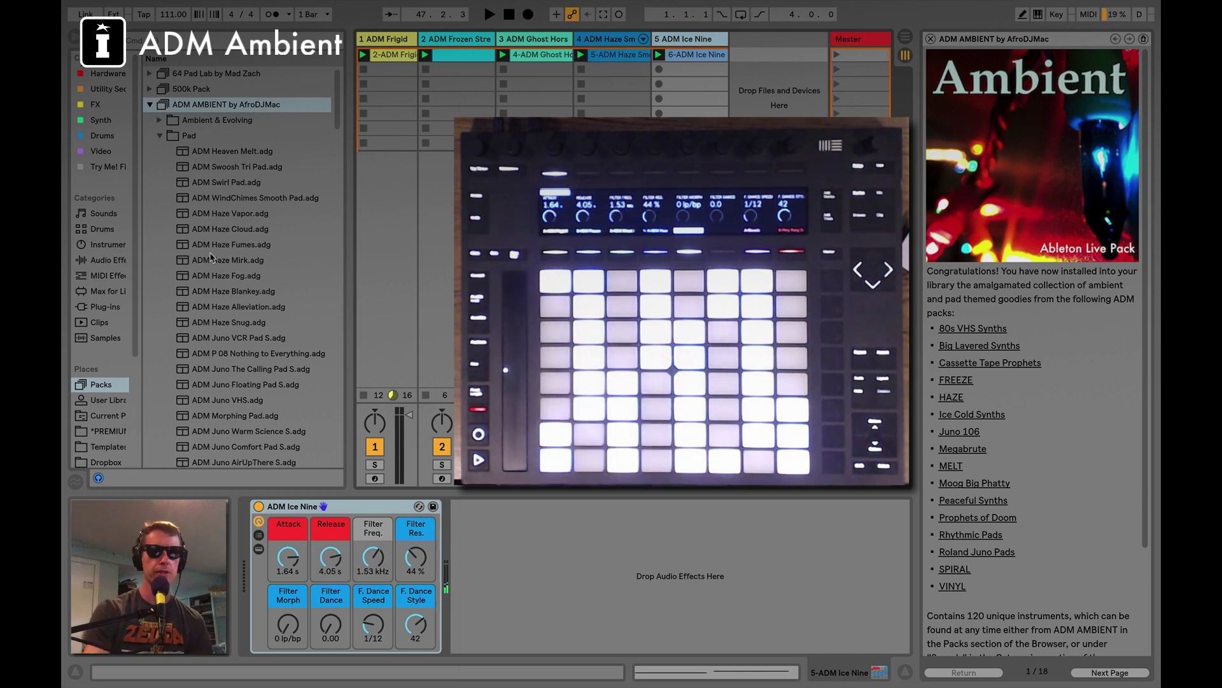
pyautogui.scroll(-2, 247, 370)
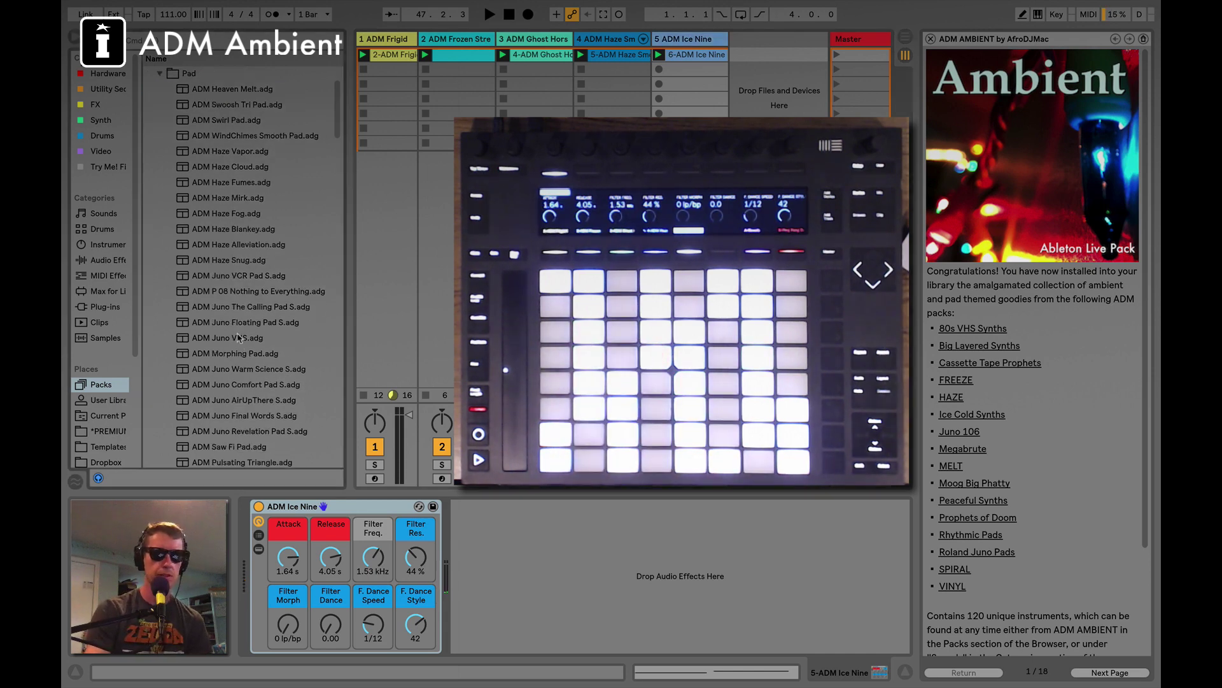
# Step: Load ADM Juno VCR Pad S onto a new track, then replace it with ADM Morphing Pad
pyautogui.click(241, 277)
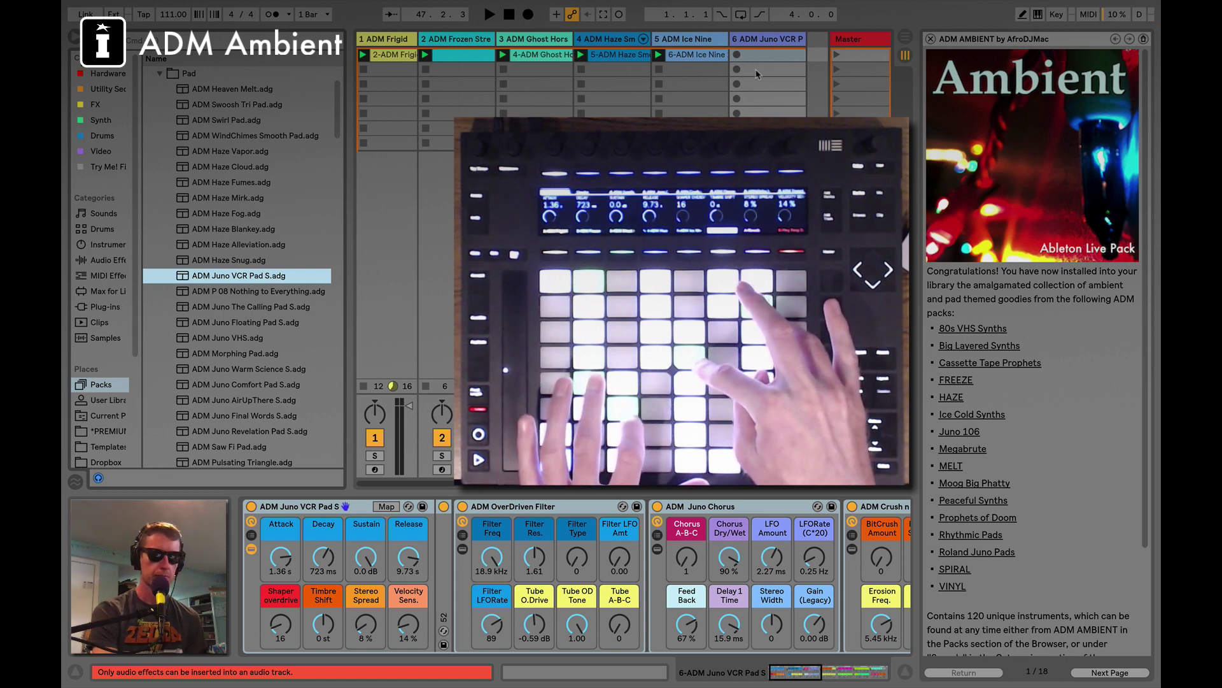
pyautogui.doubleClick(239, 353)
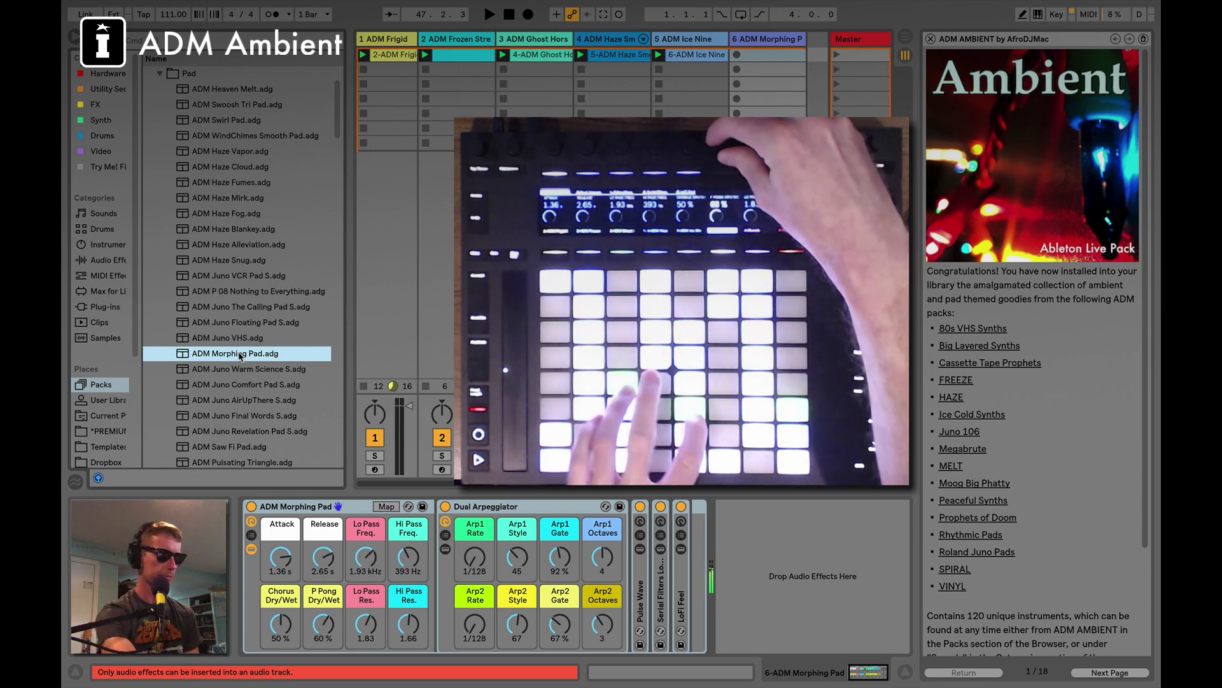
pyautogui.scroll(-4, 244, 334)
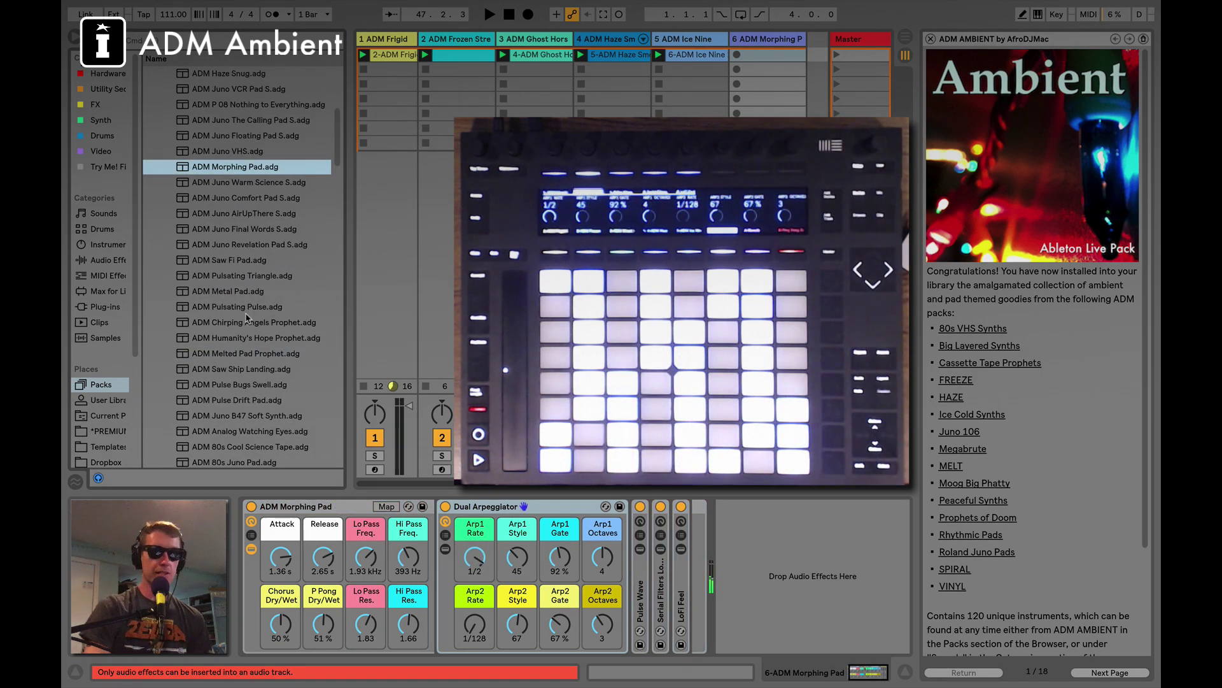
pyautogui.scroll(1, 246, 316)
pyautogui.scroll(-4, 248, 318)
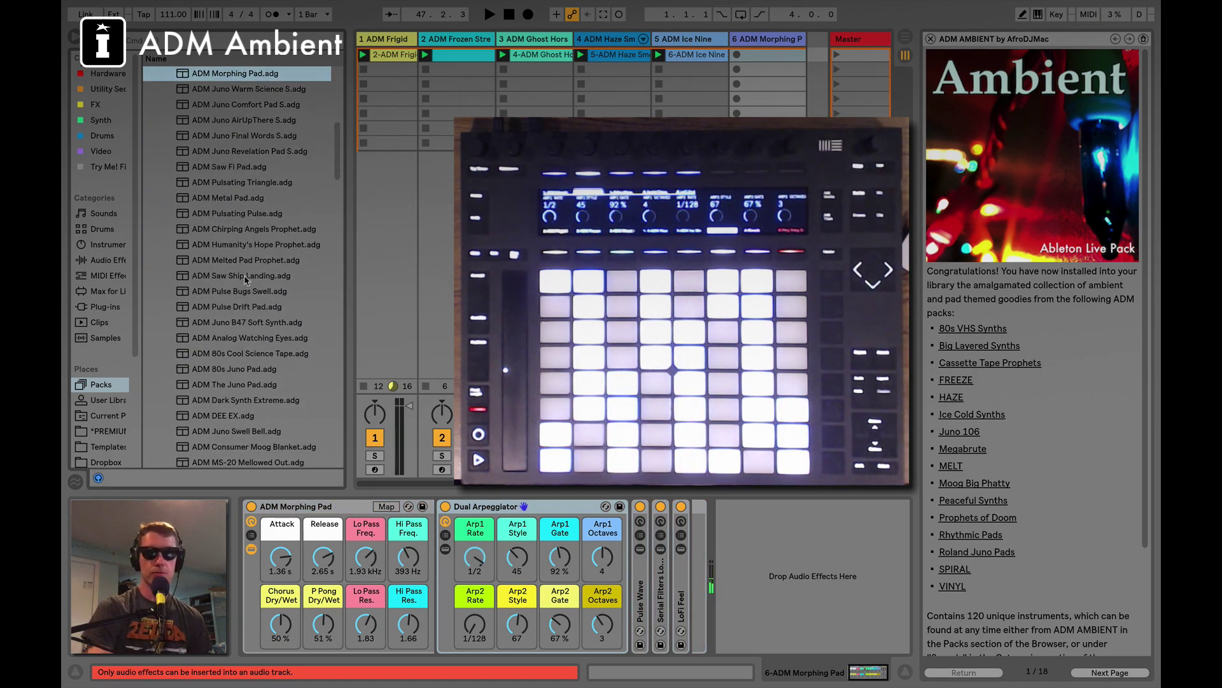
# Step: Drag ADM Melted Pad Prophet onto track six, then swap in ADM 80s Cool Science Tape
pyautogui.moveTo(245, 263); pyautogui.dragTo(770, 47)
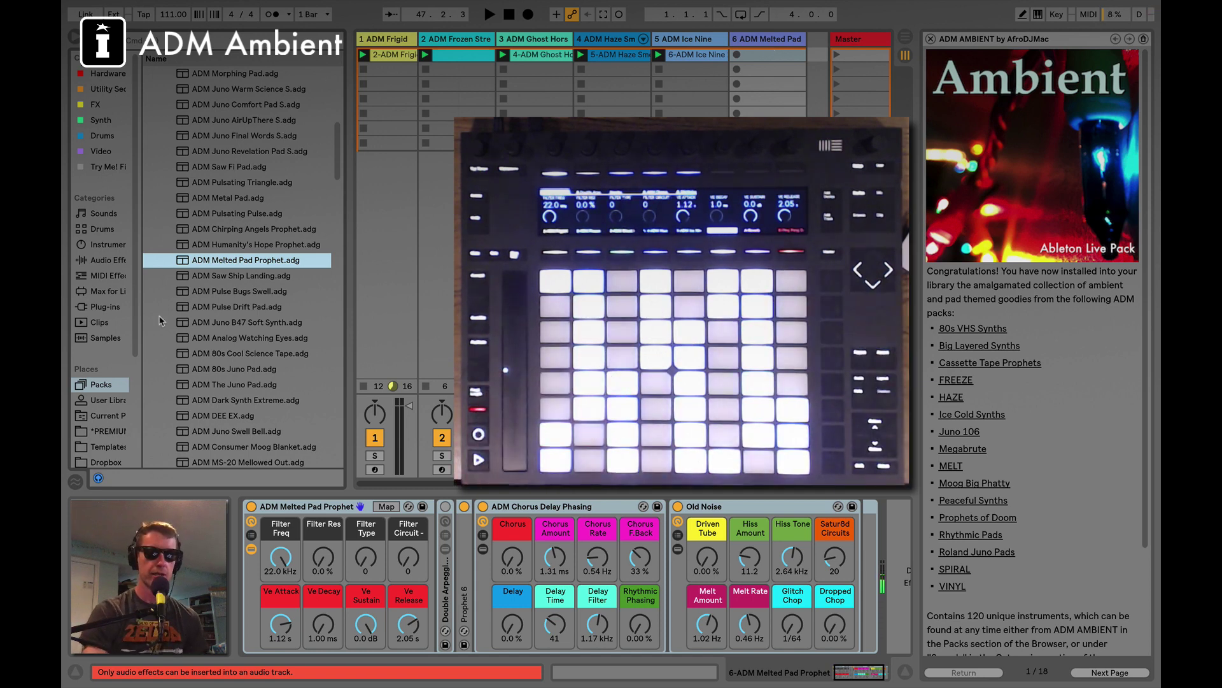
pyautogui.click(243, 354)
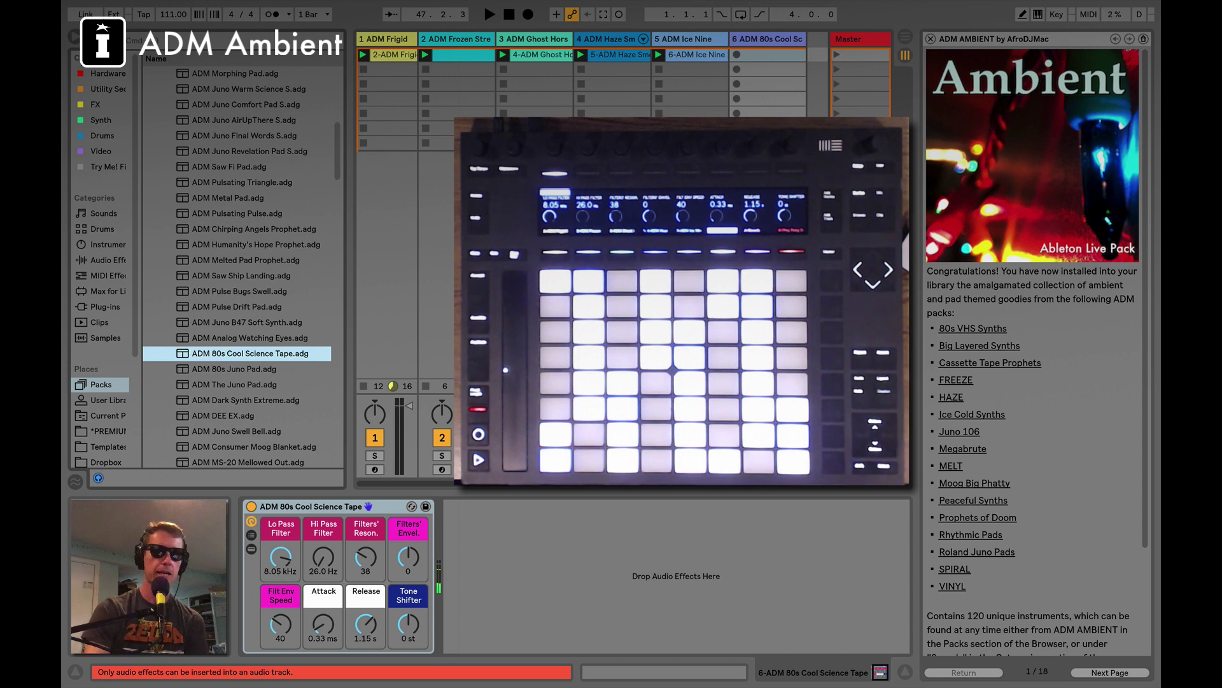
pyautogui.scroll(-5, 253, 248)
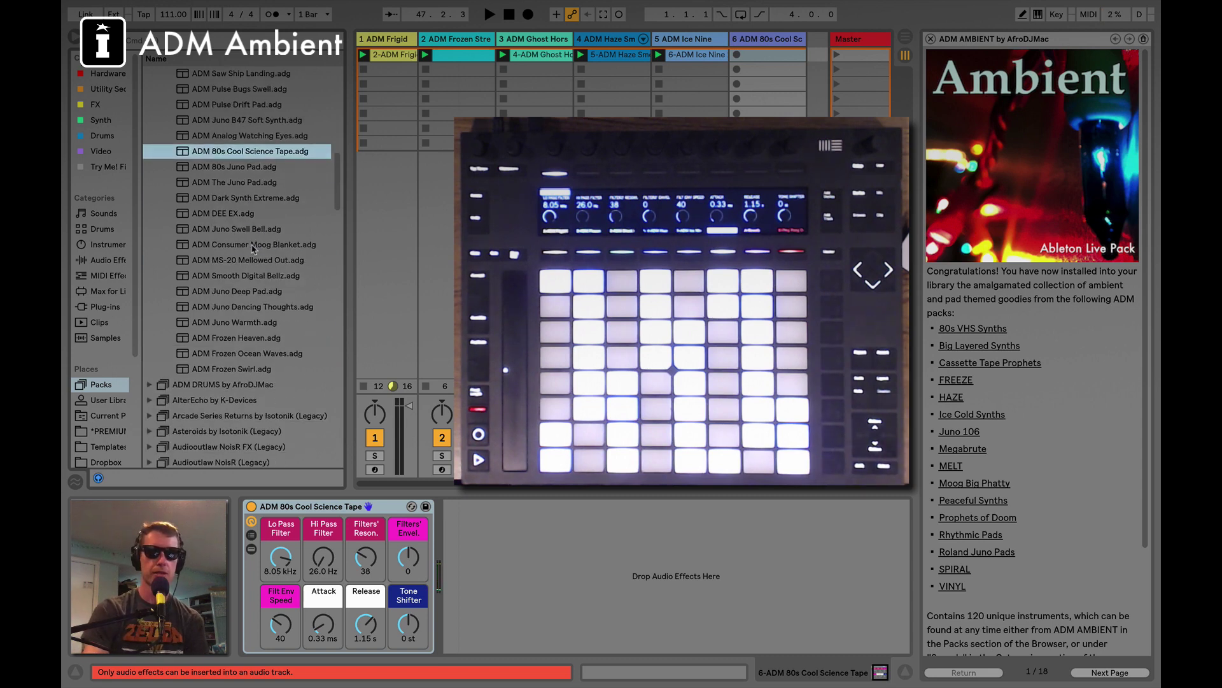
# Step: Load ADM Juno Deep Pad onto track six in place of 80s Cool Science Tape
pyautogui.click(253, 297)
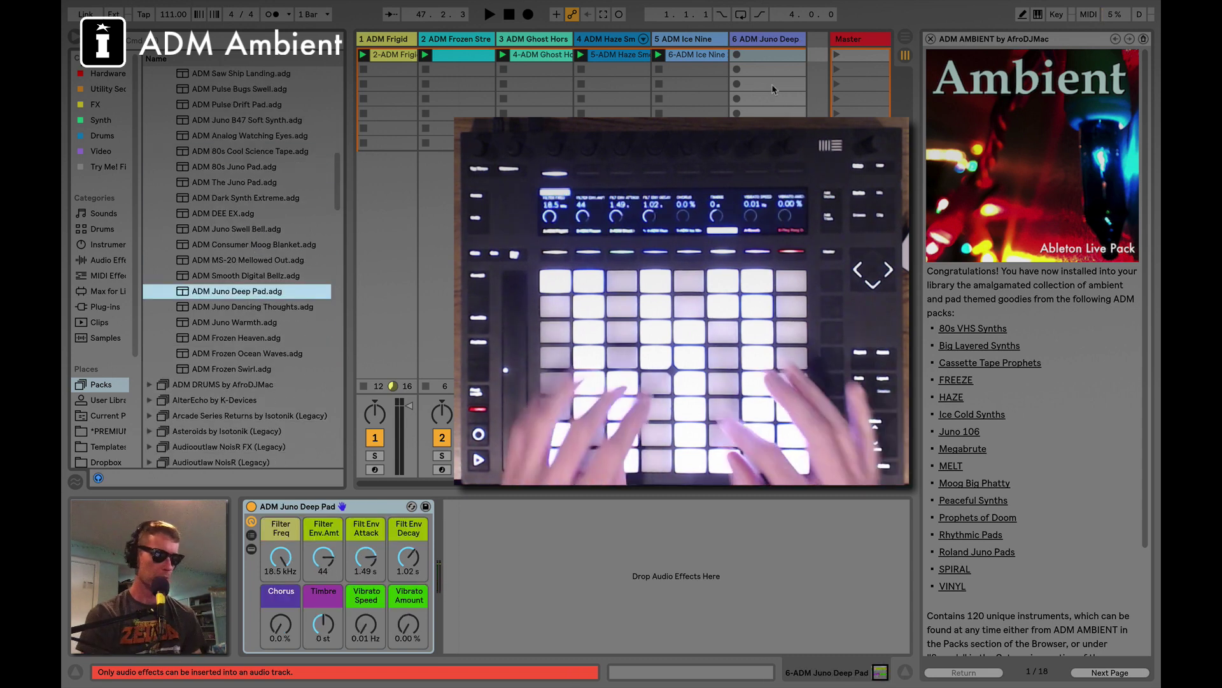